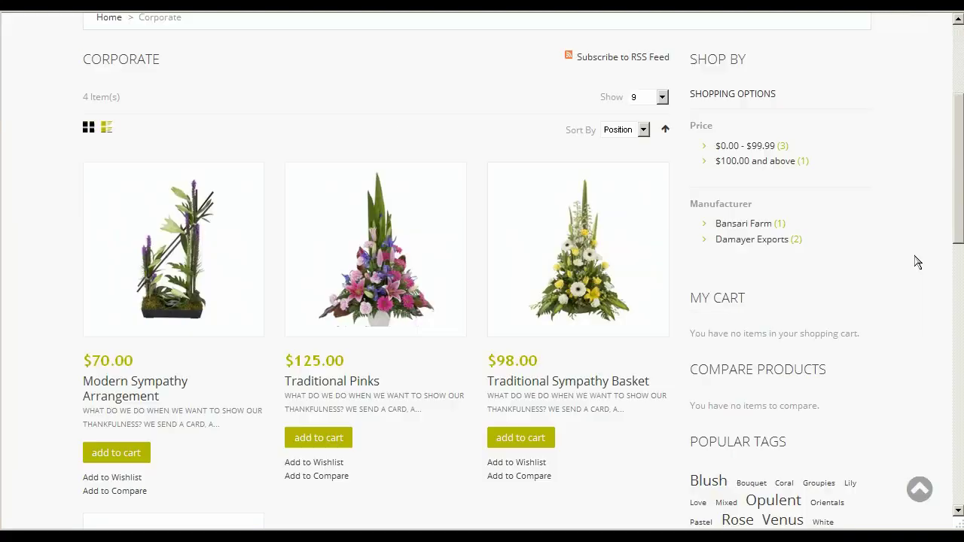
Examine the question and answer options of the Community Poll on the store's Corporate category page
{"action": "scroll", "coordinate": [915, 263], "scroll_direction": "down", "scroll_amount": 5}
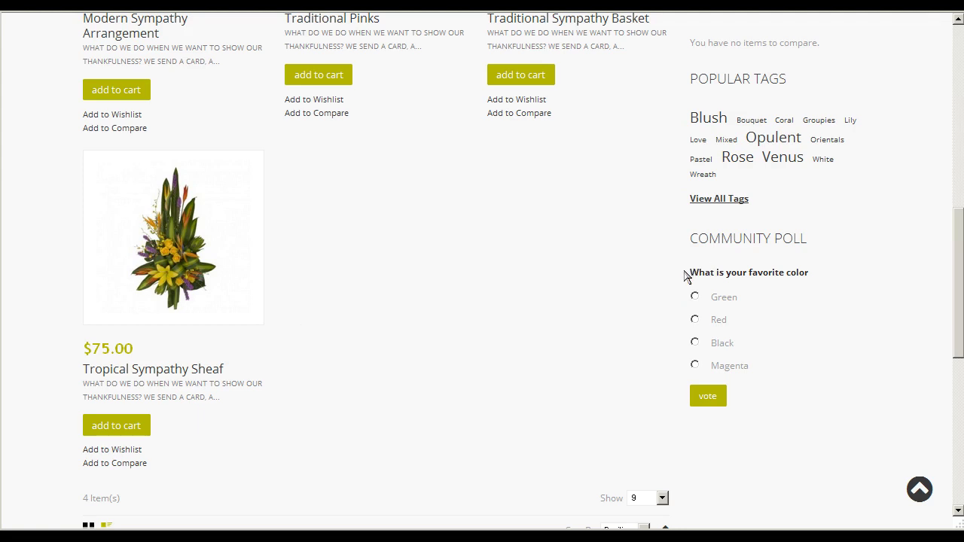
{"action": "left_click_drag", "start_coordinate": [686, 274], "coordinate": [764, 377]}
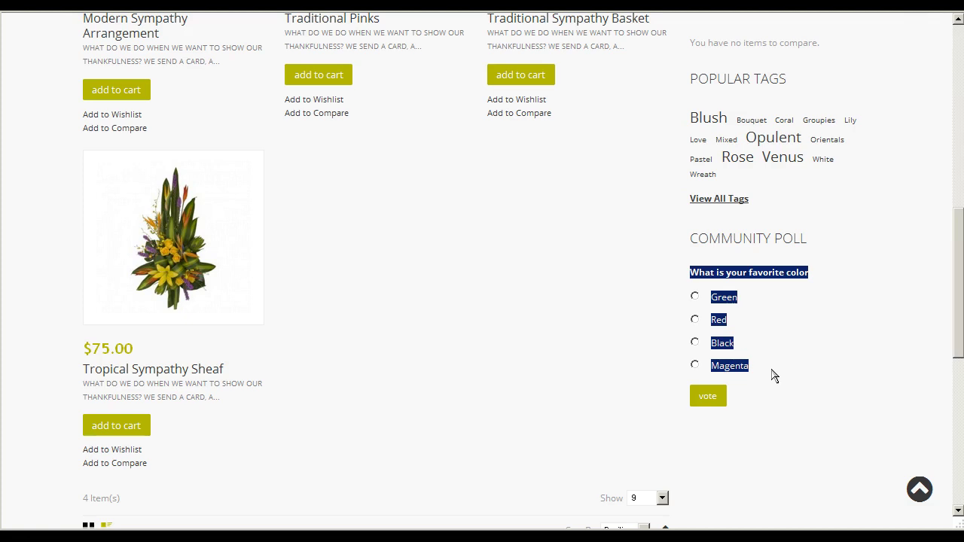
{"action": "left_click", "coordinate": [814, 358]}
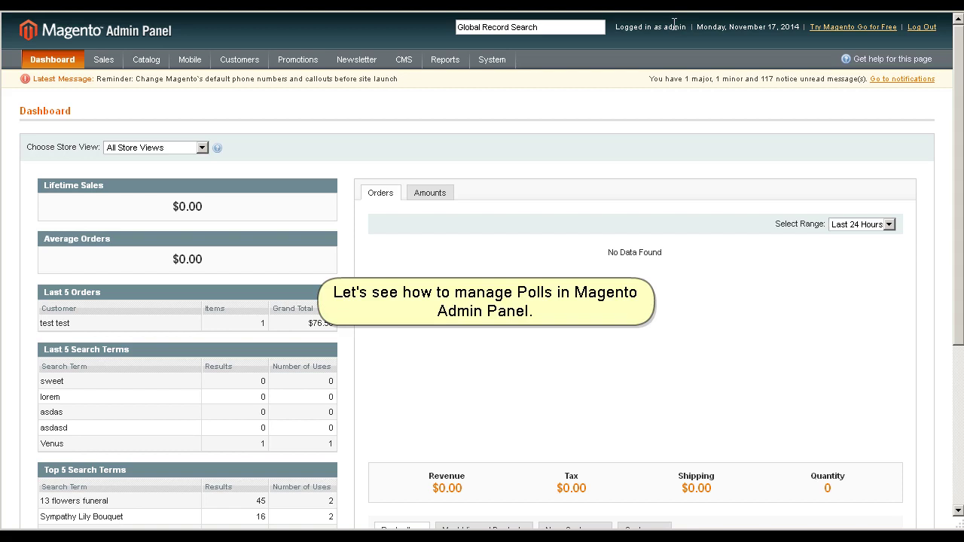
Switch to the Magento admin panel, open the poll list and check which store language each poll is visible in
{"action": "mouse_move", "coordinate": [404, 62]}
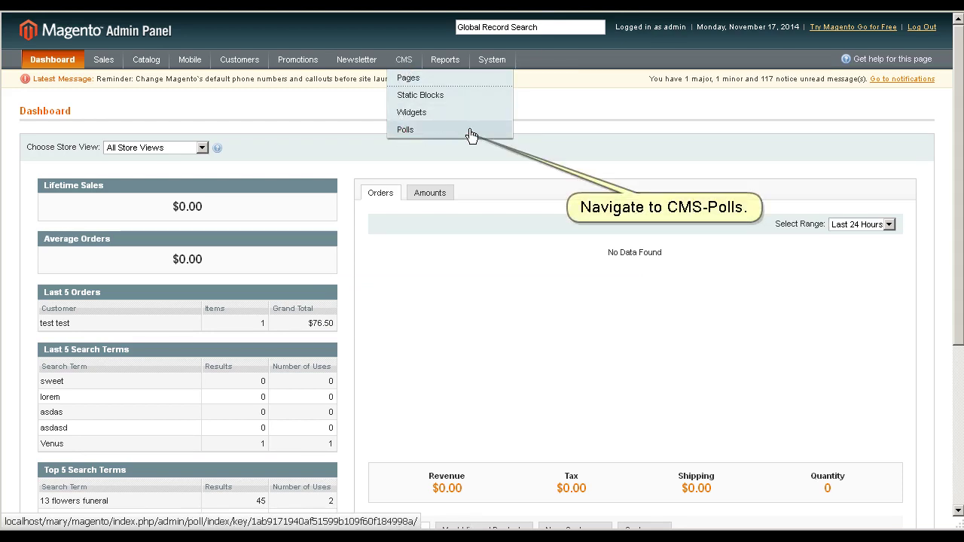
{"action": "left_click", "coordinate": [494, 133]}
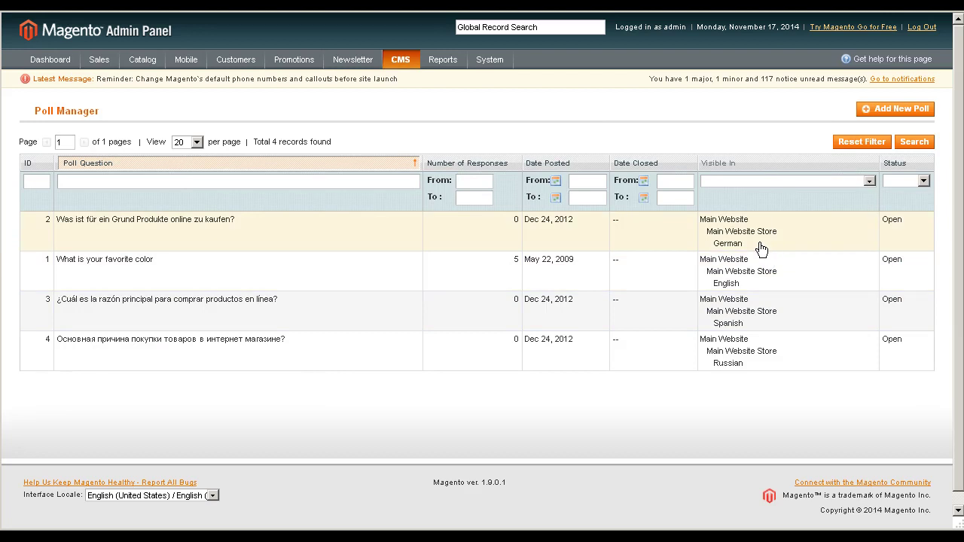
{"action": "double_click", "coordinate": [728, 244]}
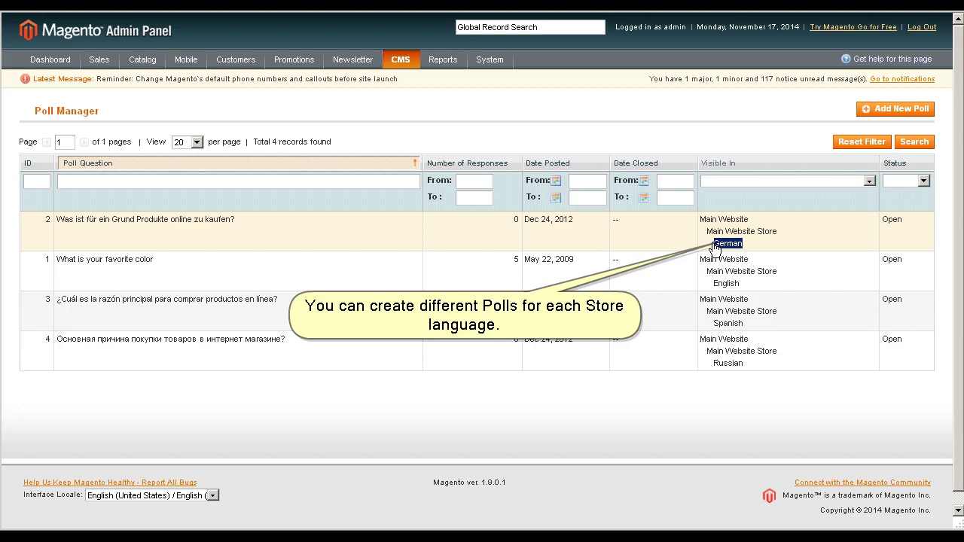
{"action": "double_click", "coordinate": [735, 284]}
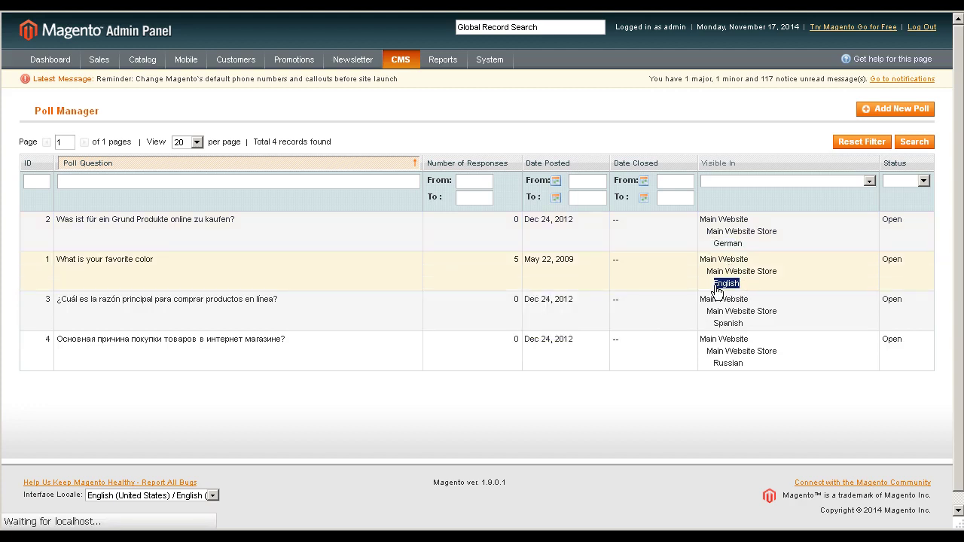
{"action": "double_click", "coordinate": [735, 324]}
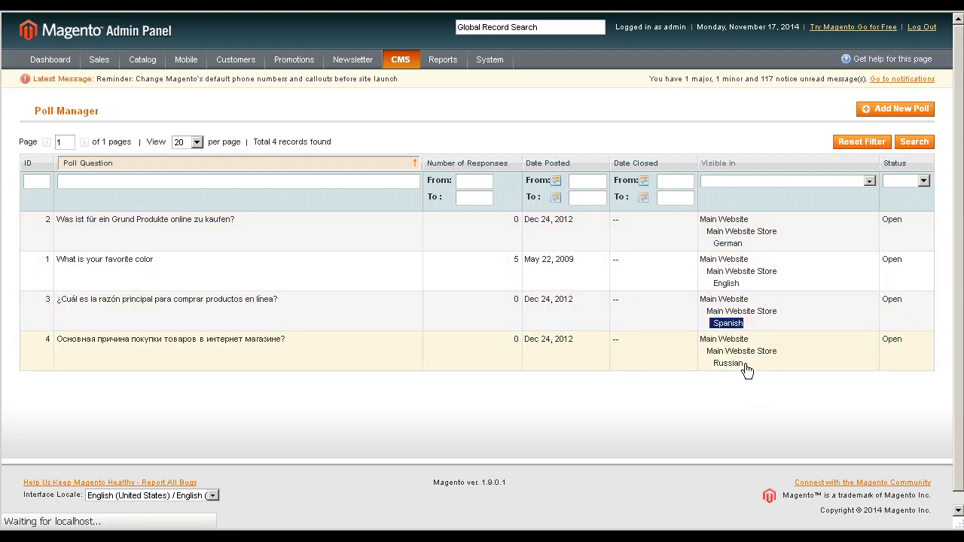
{"action": "double_click", "coordinate": [716, 365]}
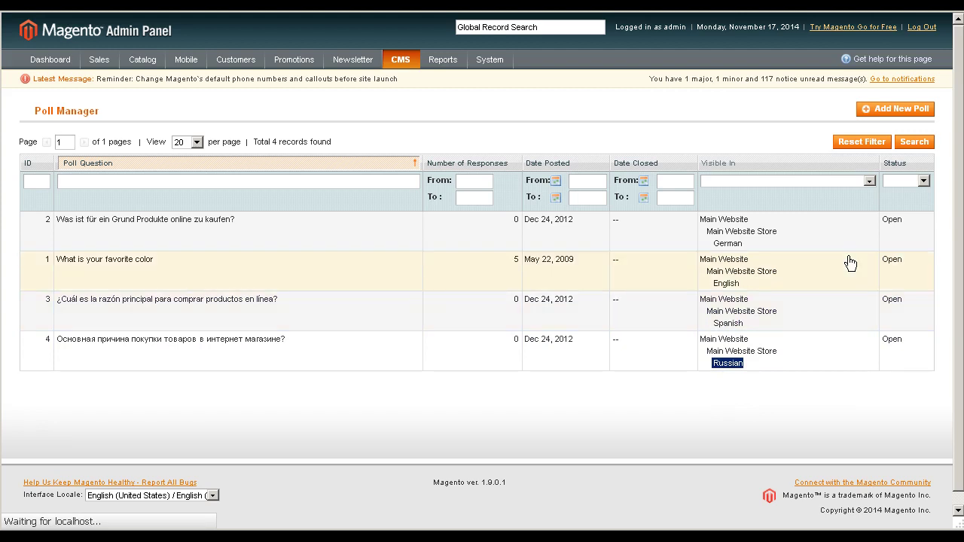
Open the "What is your favorite color" poll and review its question, status options and store visibility
{"action": "left_click", "coordinate": [893, 264]}
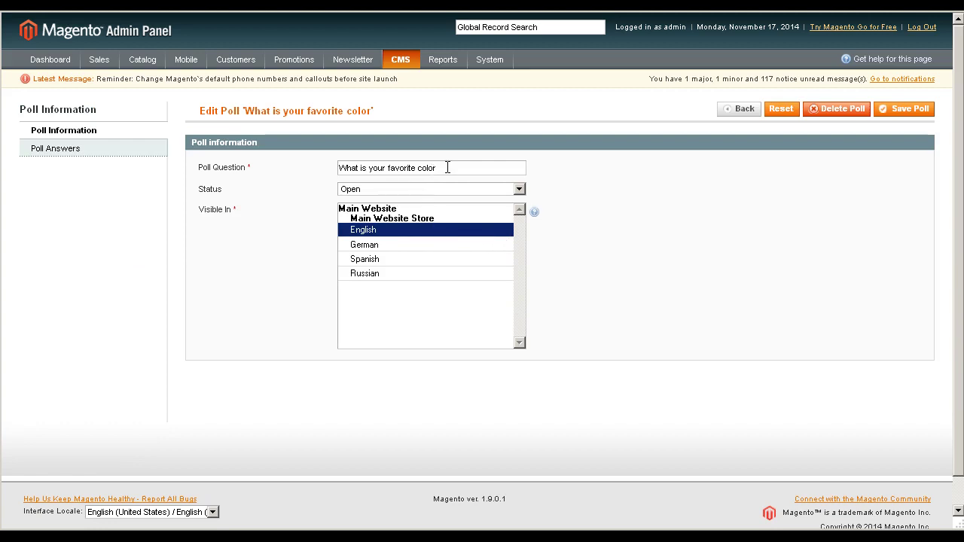
{"action": "left_click_drag", "start_coordinate": [447, 167], "coordinate": [345, 162]}
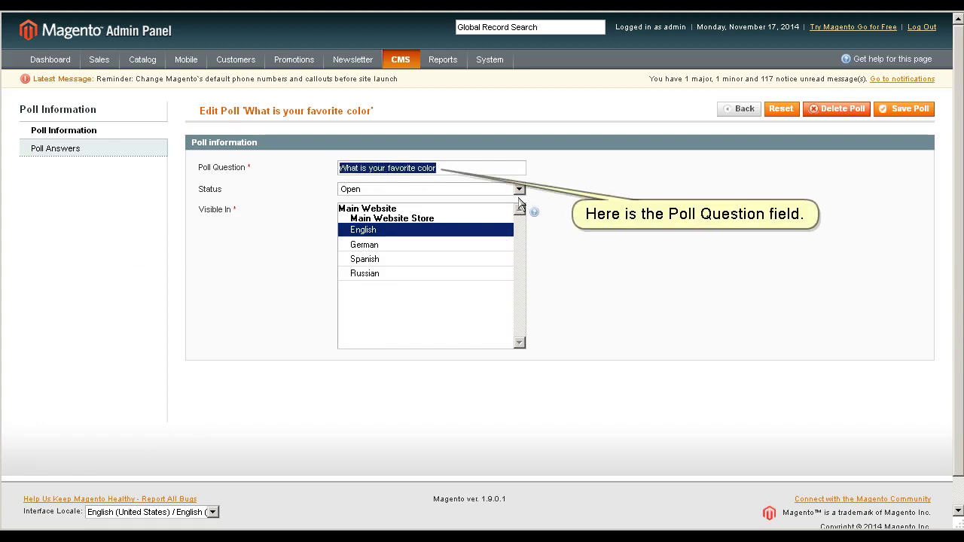
{"action": "left_click", "coordinate": [518, 190]}
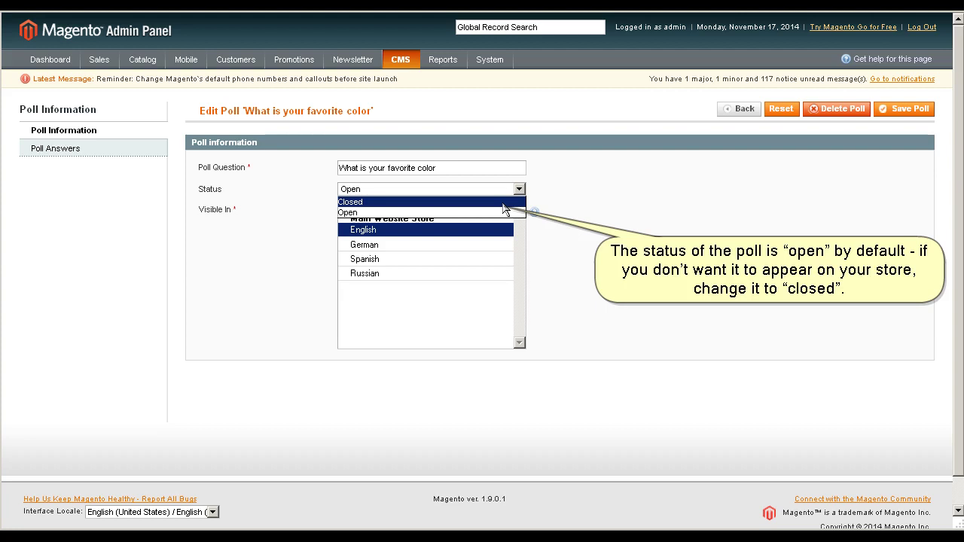
{"action": "left_click", "coordinate": [573, 202]}
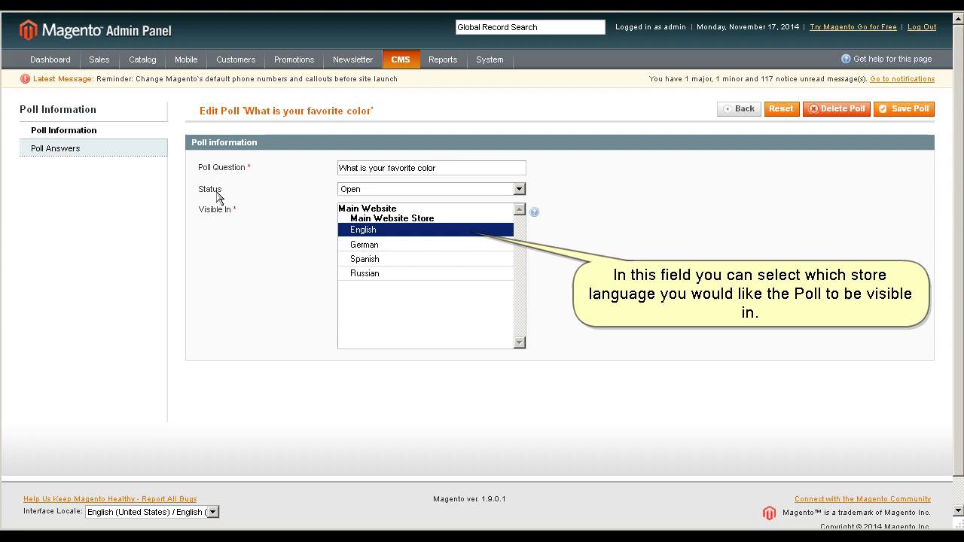
Review the answer titles and vote counts assigned to the favorite color poll
{"action": "left_click", "coordinate": [117, 158]}
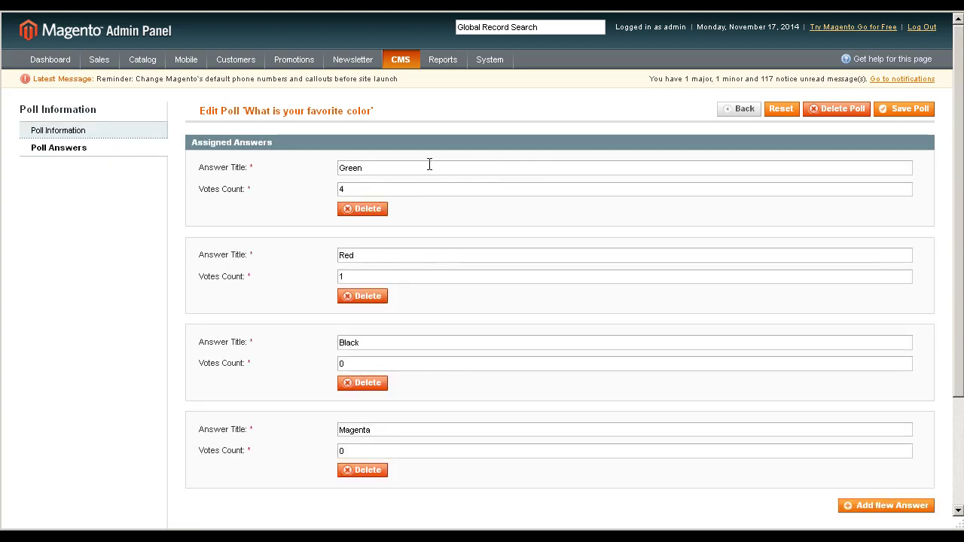
{"action": "left_click_drag", "start_coordinate": [411, 166], "coordinate": [340, 167]}
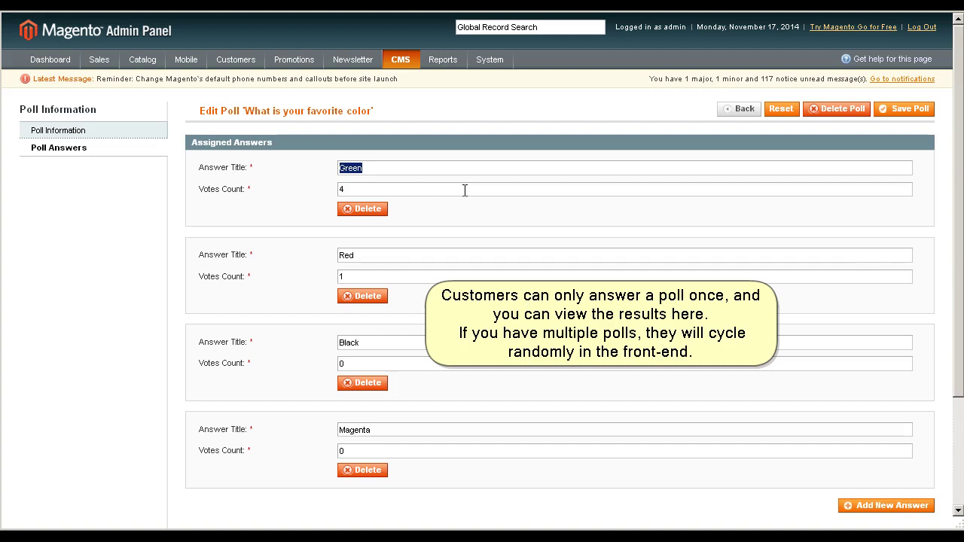
{"action": "scroll", "coordinate": [486, 196], "scroll_direction": "down", "scroll_amount": 4}
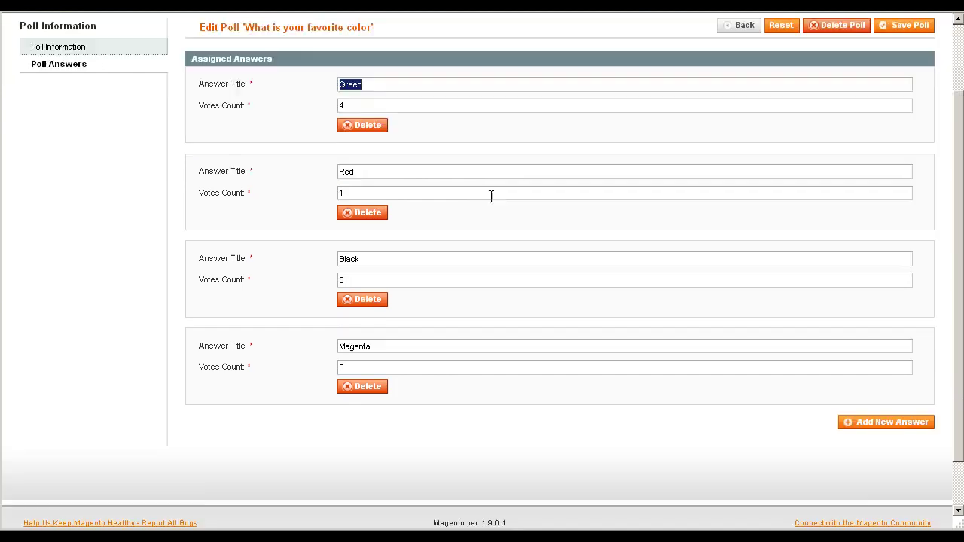
{"action": "scroll", "coordinate": [493, 204], "scroll_direction": "up", "scroll_amount": 4}
{"action": "left_click", "coordinate": [519, 166]}
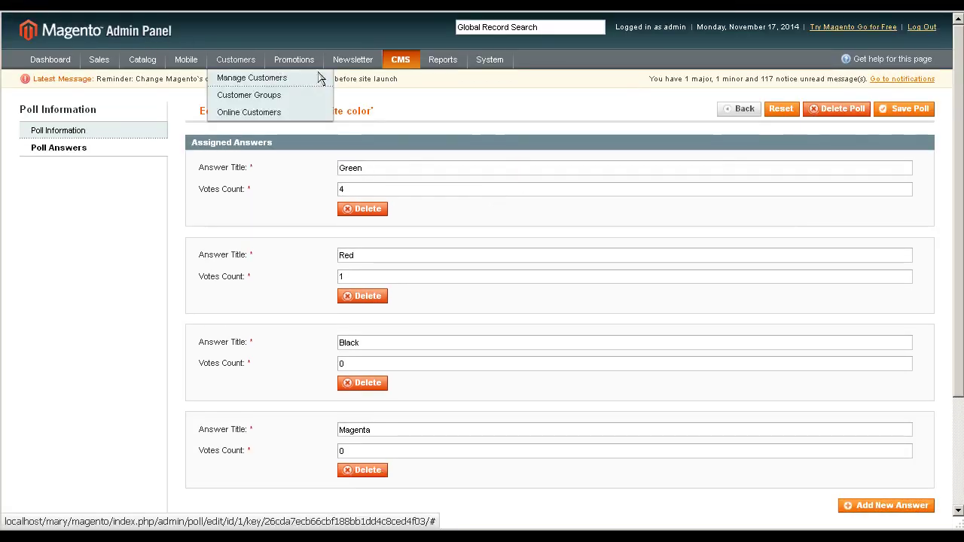
Return to the poll list and start a new poll asking "What do you like best about our Shop?", visible in English
{"action": "left_click", "coordinate": [316, 78]}
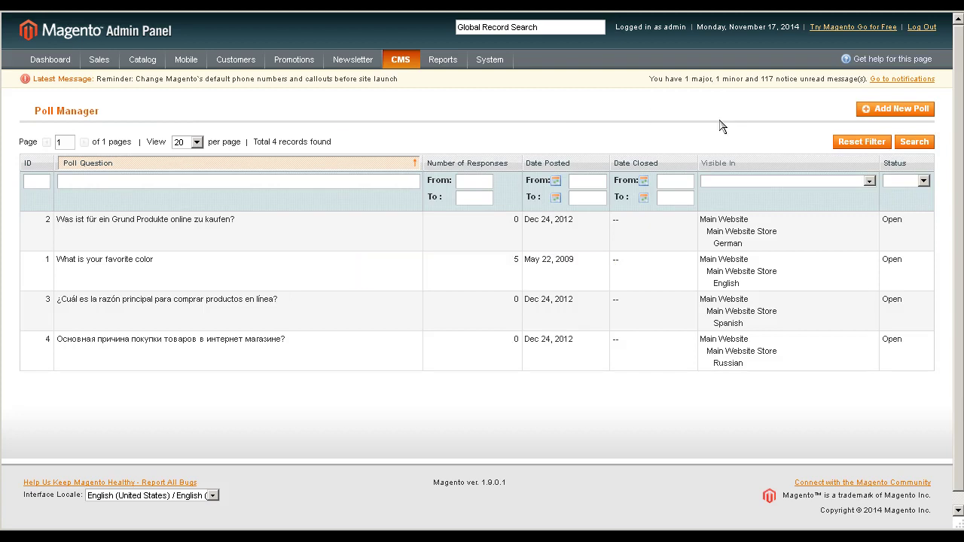
{"action": "left_click", "coordinate": [912, 113]}
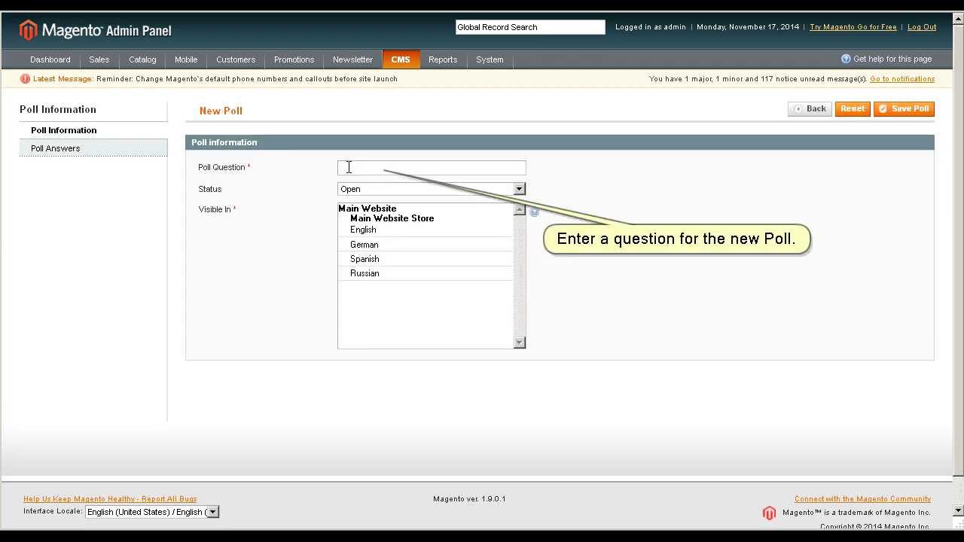
{"action": "left_click", "coordinate": [349, 167]}
{"action": "type", "text": "What "}
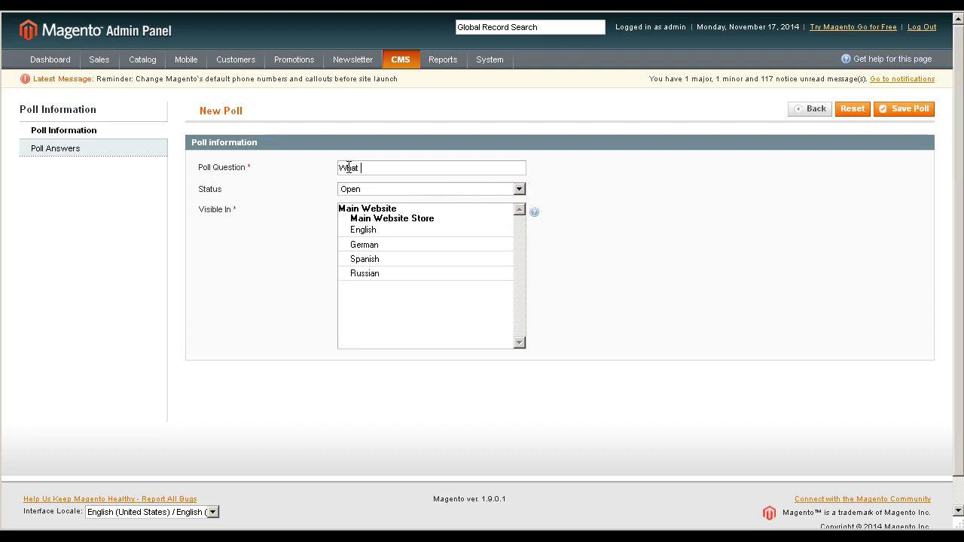
{"action": "type", "text": "do you like best about our Shop?"}
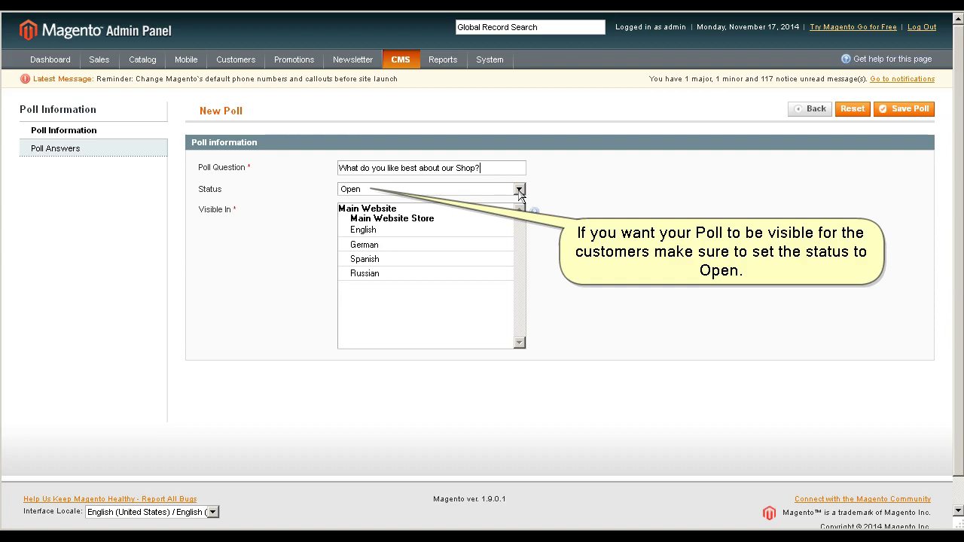
{"action": "left_click", "coordinate": [366, 233]}
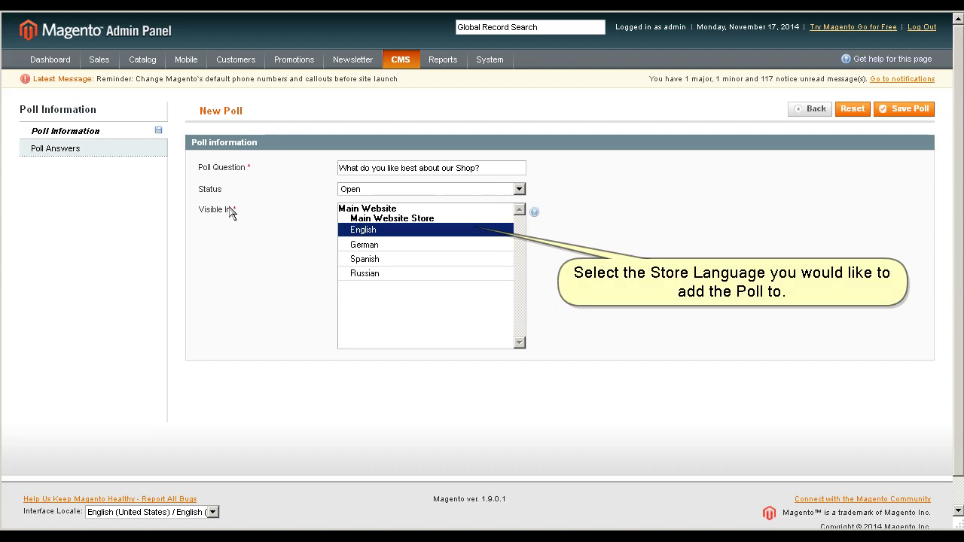
Add "Fast Delivery" as the first answer of the new poll
{"action": "left_click", "coordinate": [82, 154]}
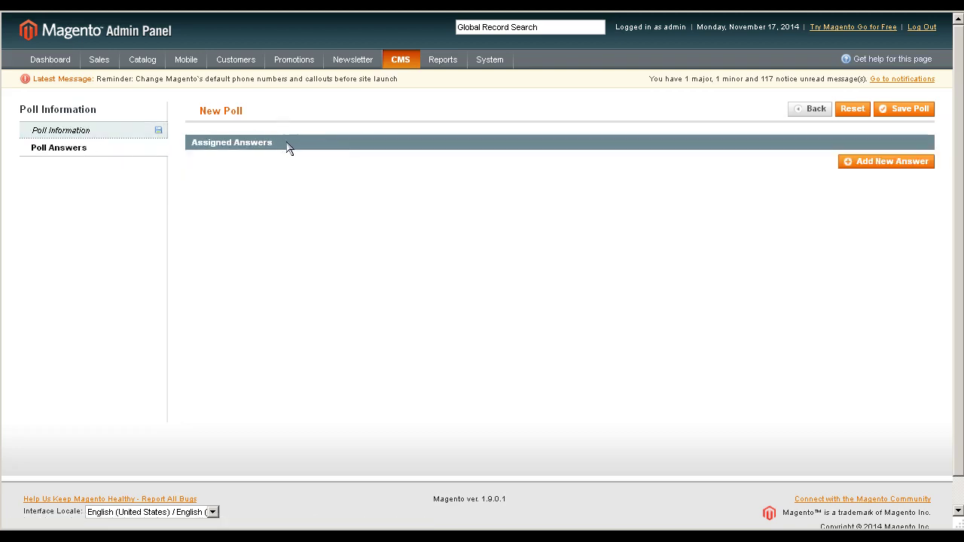
{"action": "left_click", "coordinate": [883, 164]}
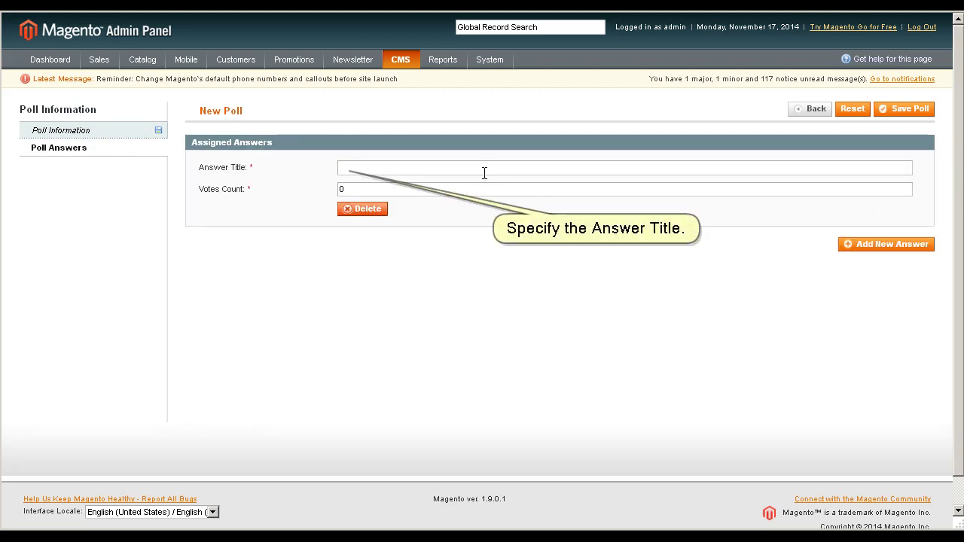
{"action": "left_click", "coordinate": [370, 168]}
{"action": "type", "text": "Fast D"}
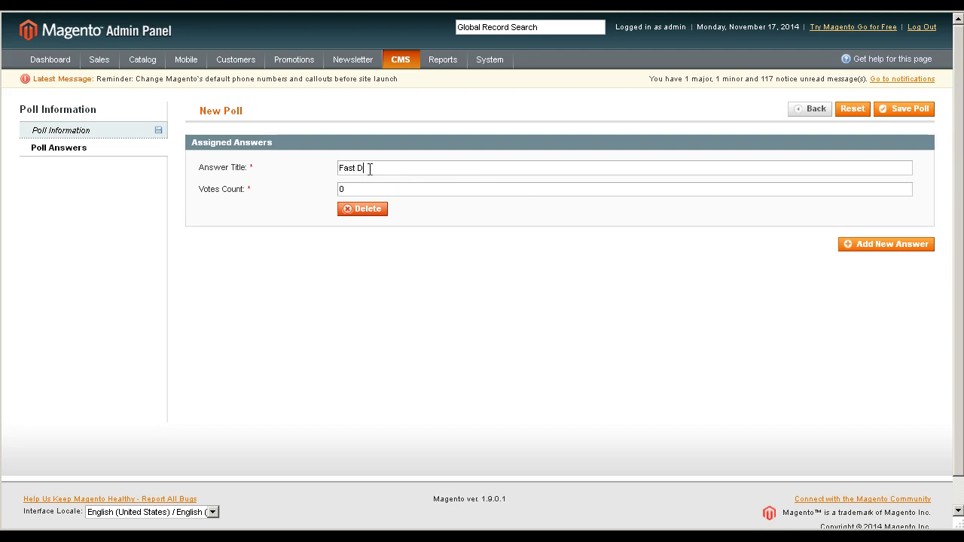
{"action": "type", "text": "elivery"}
Add the answers "High quality bouquets" and "Cheap prices", and save the poll
{"action": "left_click", "coordinate": [909, 249]}
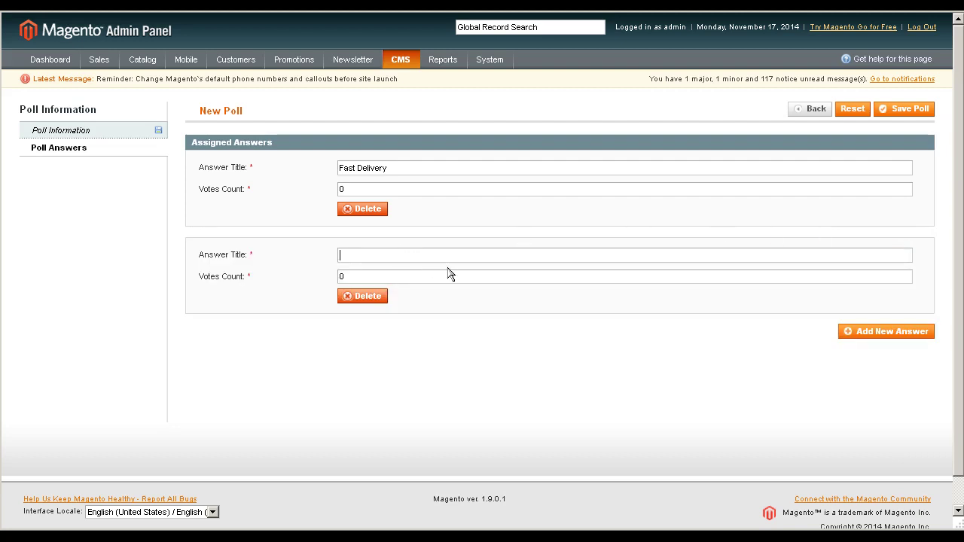
{"action": "type", "text": "High quality bouquets"}
{"action": "left_click", "coordinate": [876, 335]}
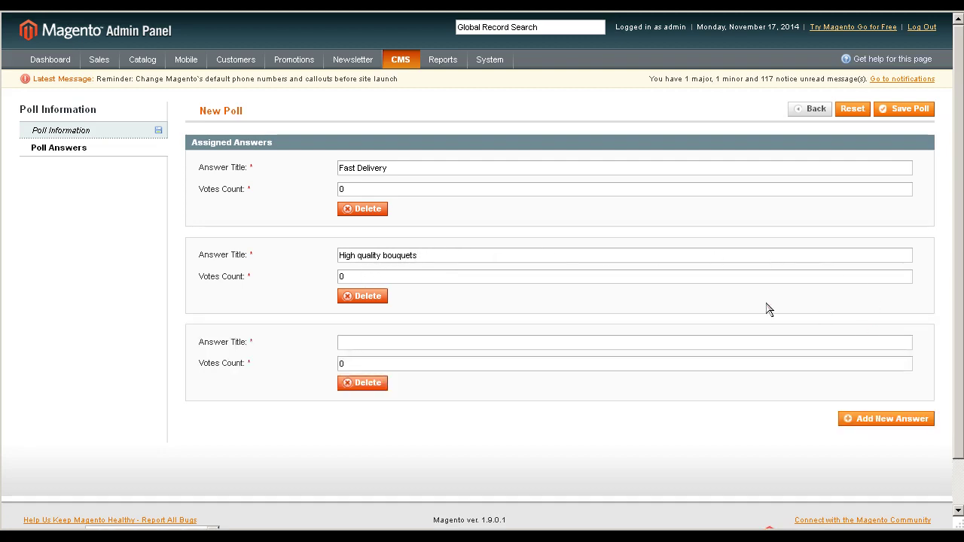
{"action": "left_click", "coordinate": [356, 340]}
{"action": "type", "text": "Cheap prices"}
{"action": "left_click", "coordinate": [919, 118]}
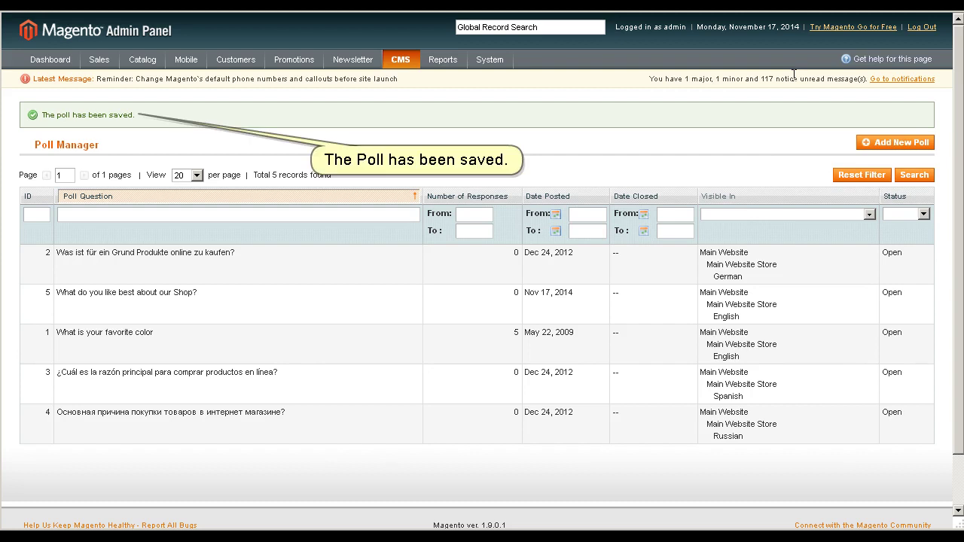
Switch to the refreshed Flower Store page and check the Community Poll for the new question and its answers
{"action": "left_click", "coordinate": [822, 11]}
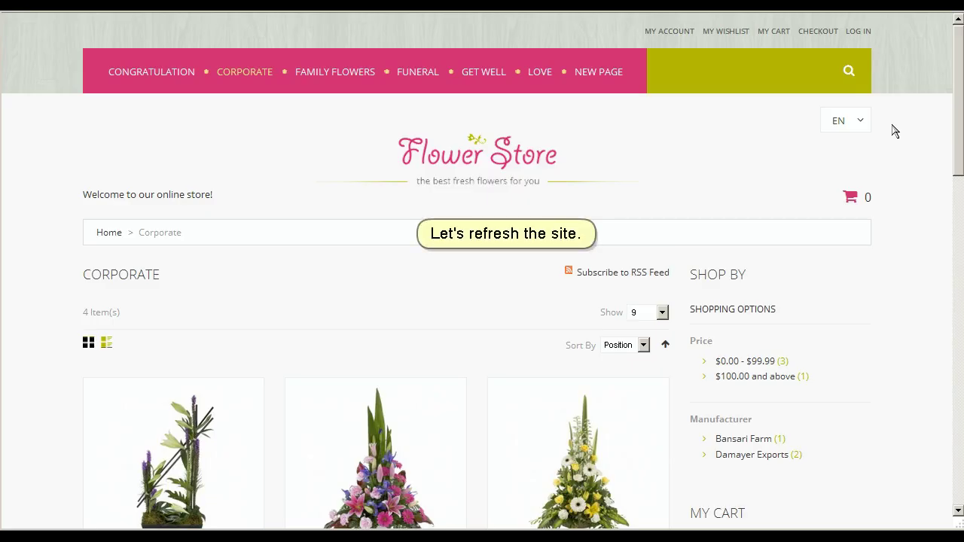
{"action": "scroll", "coordinate": [895, 128], "scroll_direction": "down", "scroll_amount": 7}
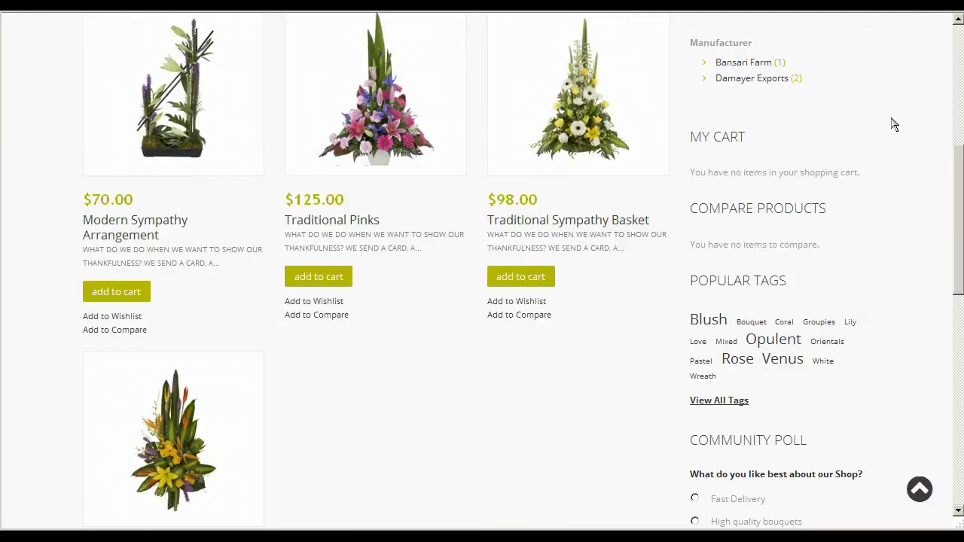
{"action": "scroll", "coordinate": [895, 125], "scroll_direction": "down", "scroll_amount": 1}
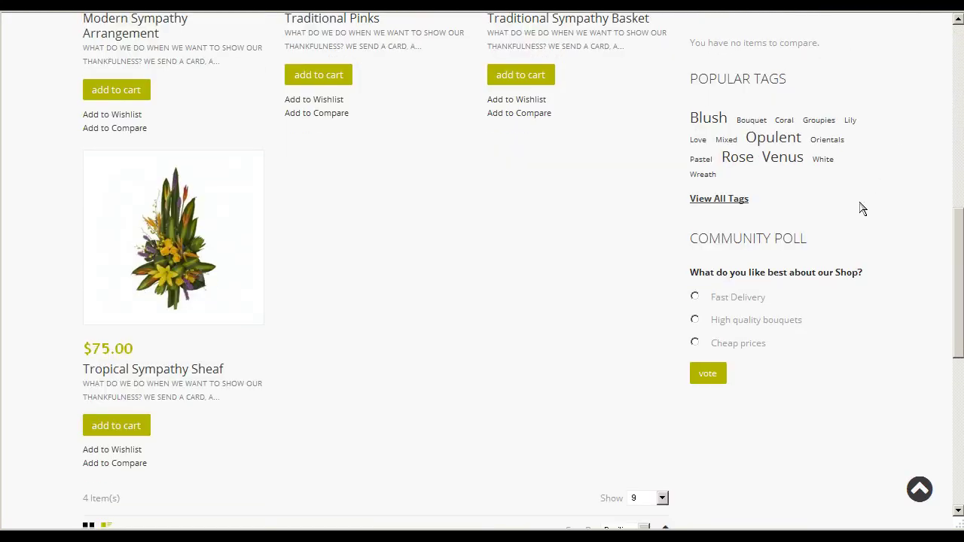
{"action": "left_click_drag", "start_coordinate": [775, 344], "coordinate": [685, 247]}
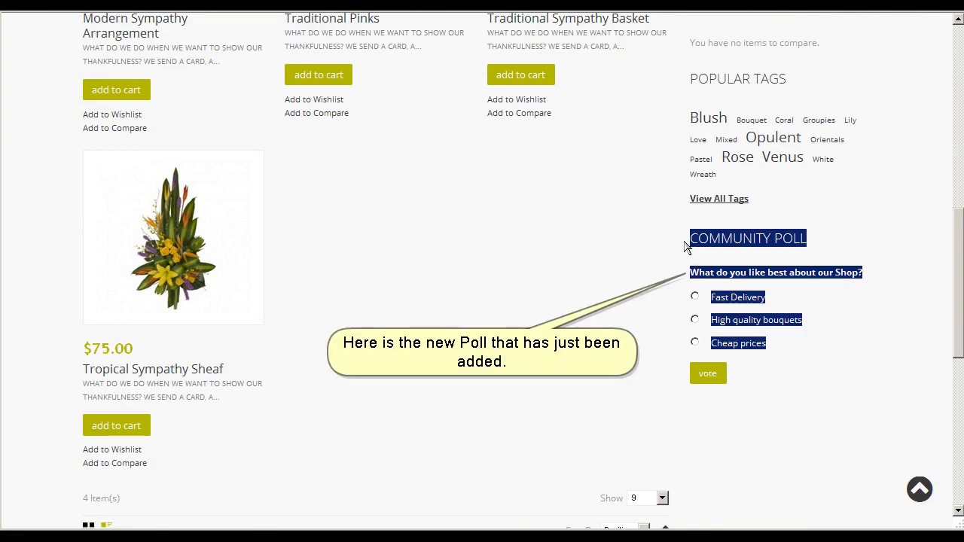
{"action": "left_click", "coordinate": [826, 366]}
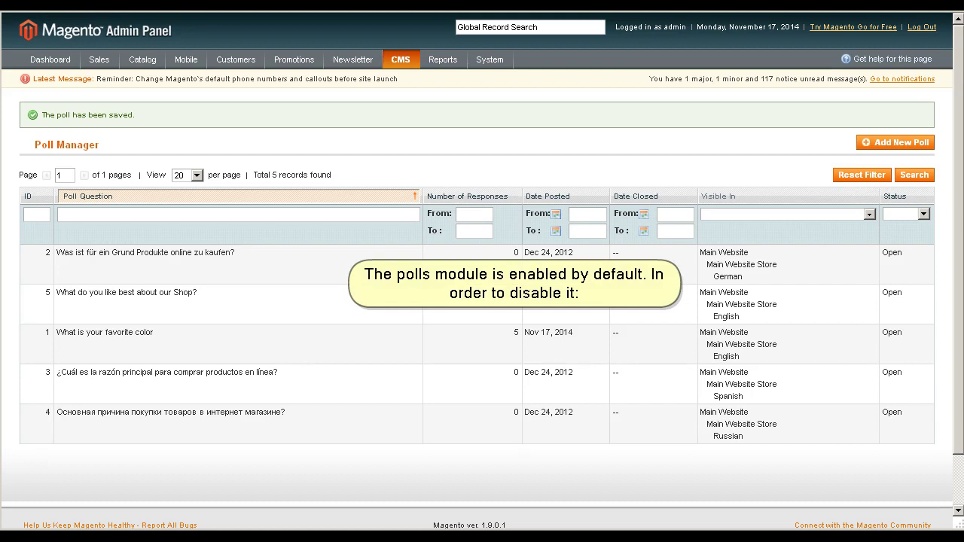
Open the Advanced section of the system configuration
{"action": "mouse_move", "coordinate": [490, 59]}
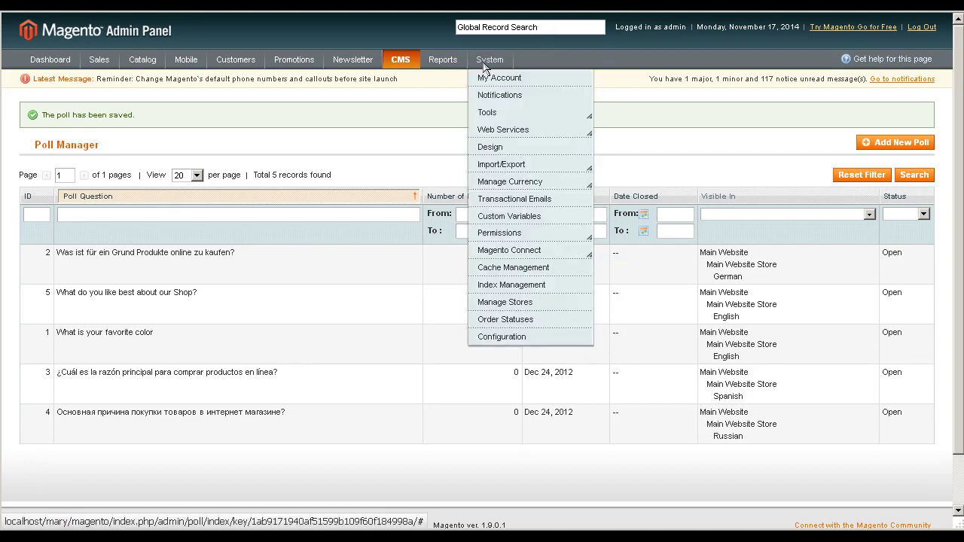
{"action": "mouse_move", "coordinate": [505, 259]}
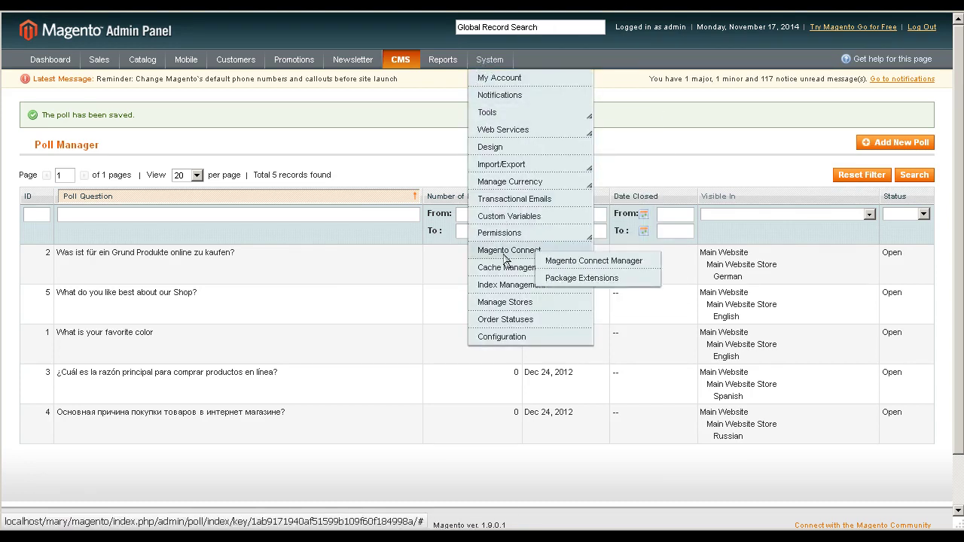
{"action": "left_click", "coordinate": [501, 337]}
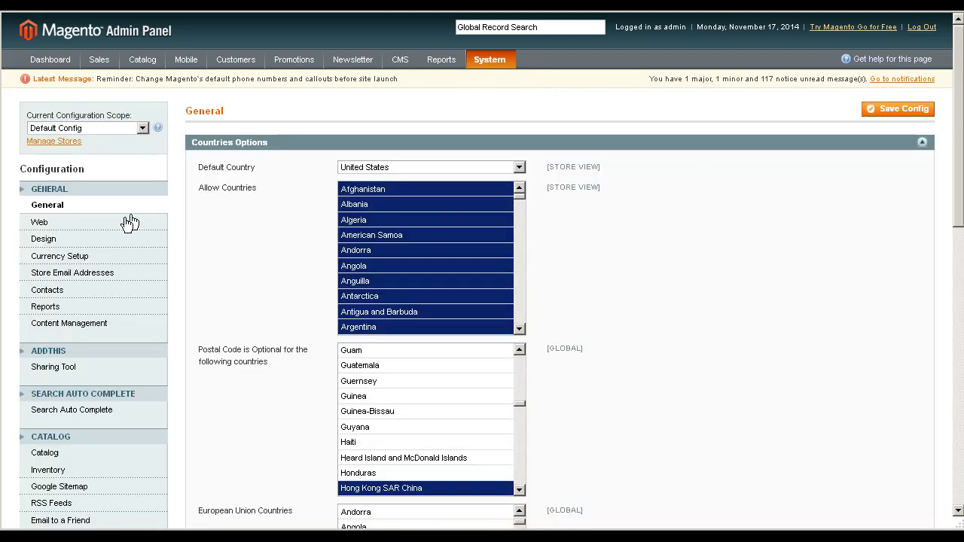
{"action": "scroll", "coordinate": [129, 222], "scroll_direction": "down", "scroll_amount": 3}
{"action": "scroll", "coordinate": [128, 223], "scroll_direction": "down", "scroll_amount": 5}
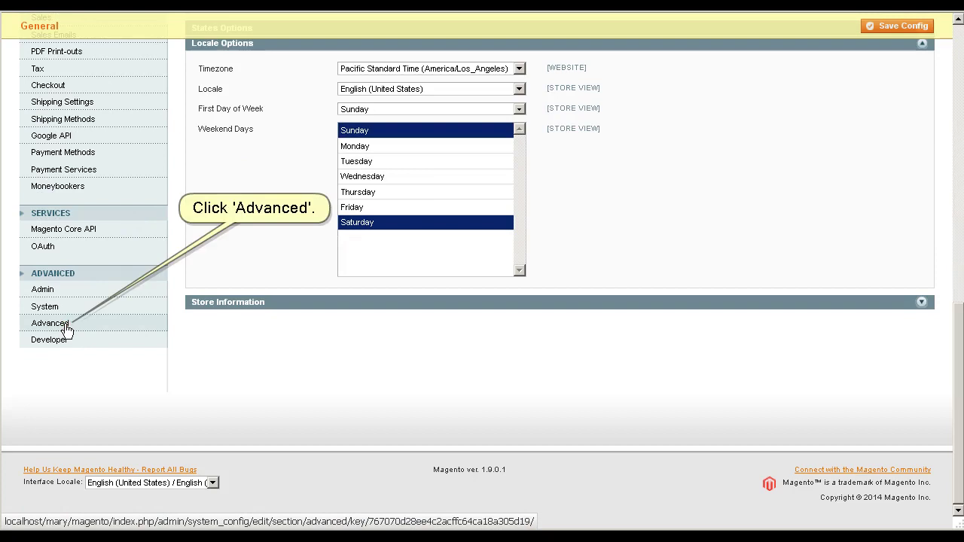
{"action": "left_click", "coordinate": [50, 323]}
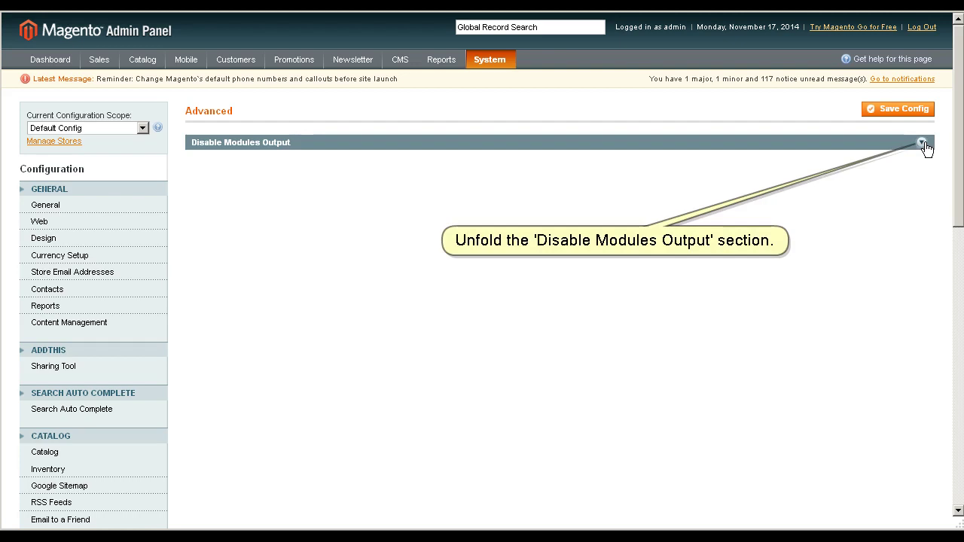
Set Mage_Poll to Disable under Disable Modules Output and save the configuration
{"action": "left_click", "coordinate": [923, 144]}
{"action": "scroll", "coordinate": [651, 265], "scroll_direction": "down", "scroll_amount": 1}
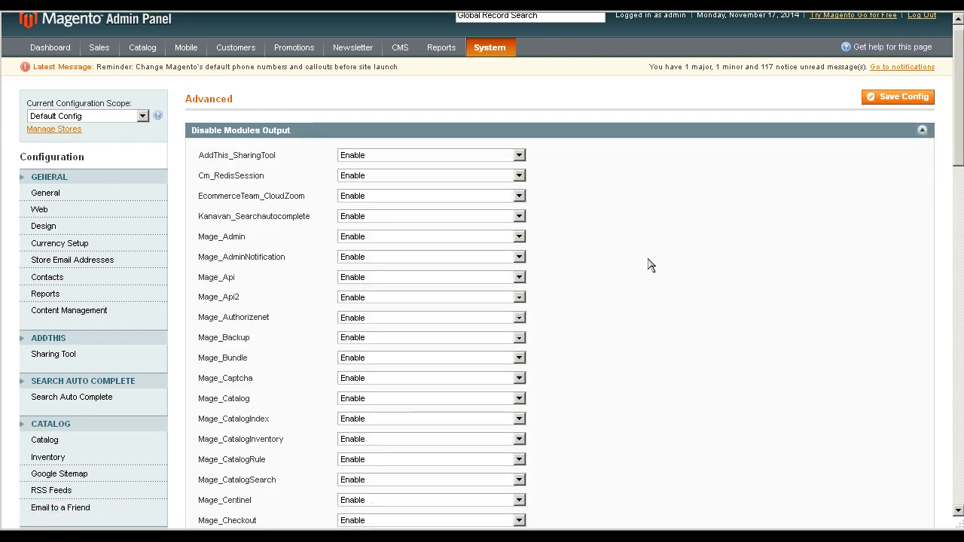
{"action": "scroll", "coordinate": [651, 265], "scroll_direction": "down", "scroll_amount": 10}
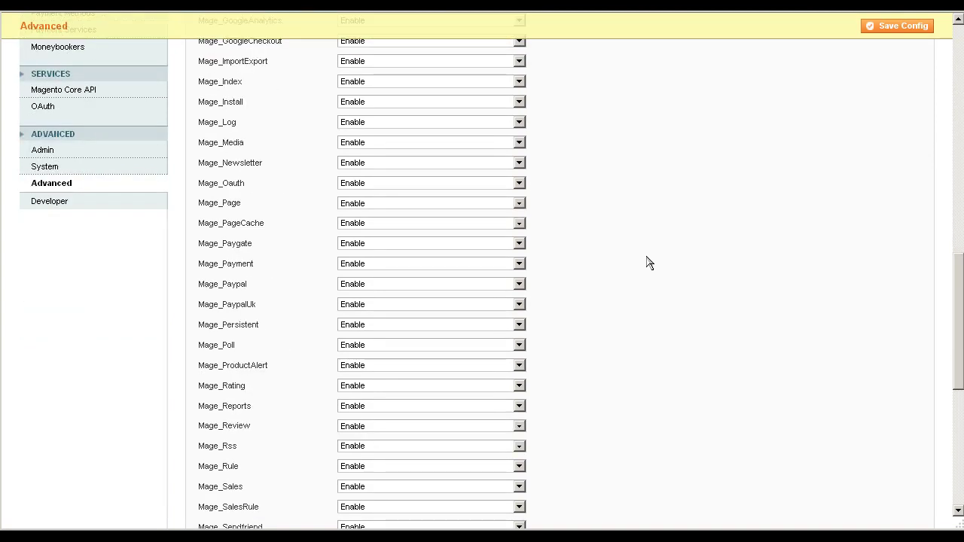
{"action": "scroll", "coordinate": [650, 262], "scroll_direction": "down", "scroll_amount": 2}
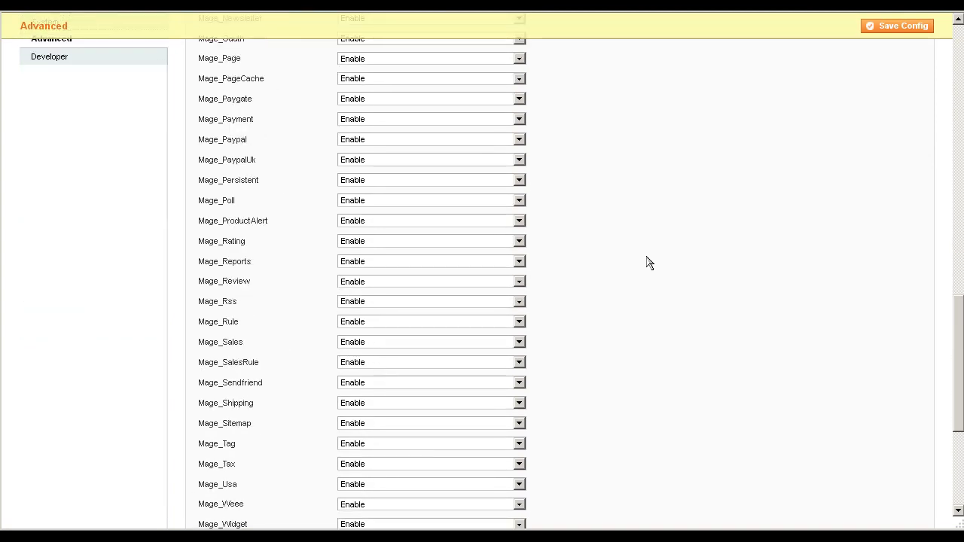
{"action": "left_click_drag", "start_coordinate": [237, 202], "coordinate": [195, 202]}
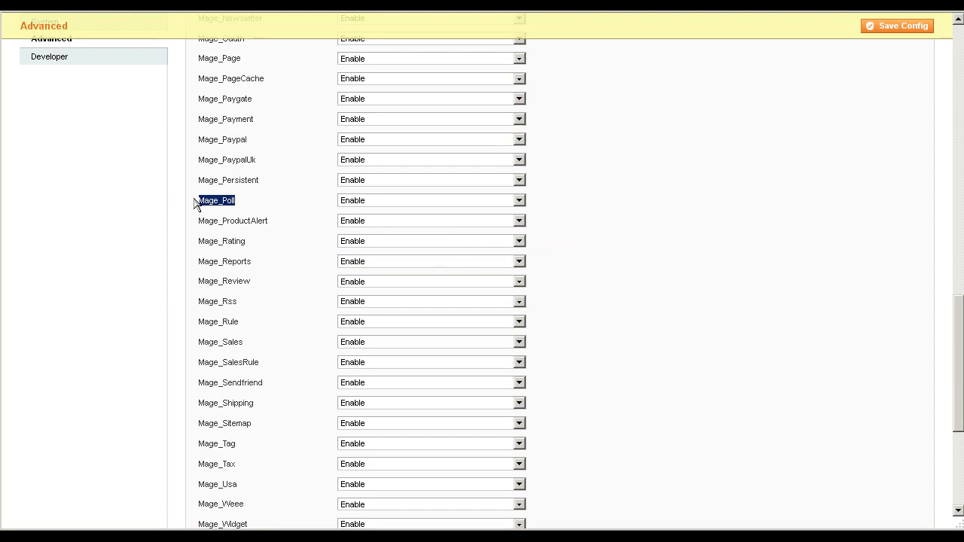
{"action": "left_click", "coordinate": [518, 202]}
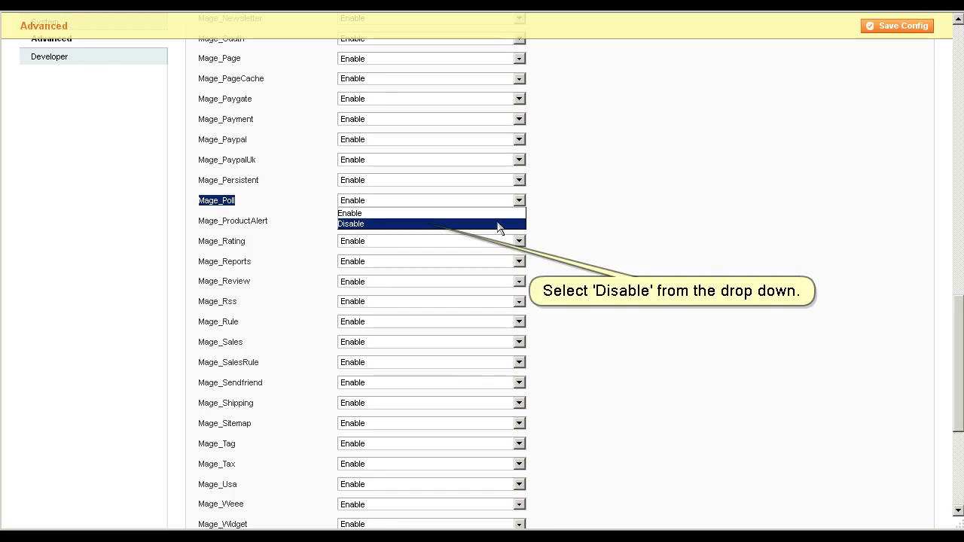
{"action": "left_click", "coordinate": [494, 225]}
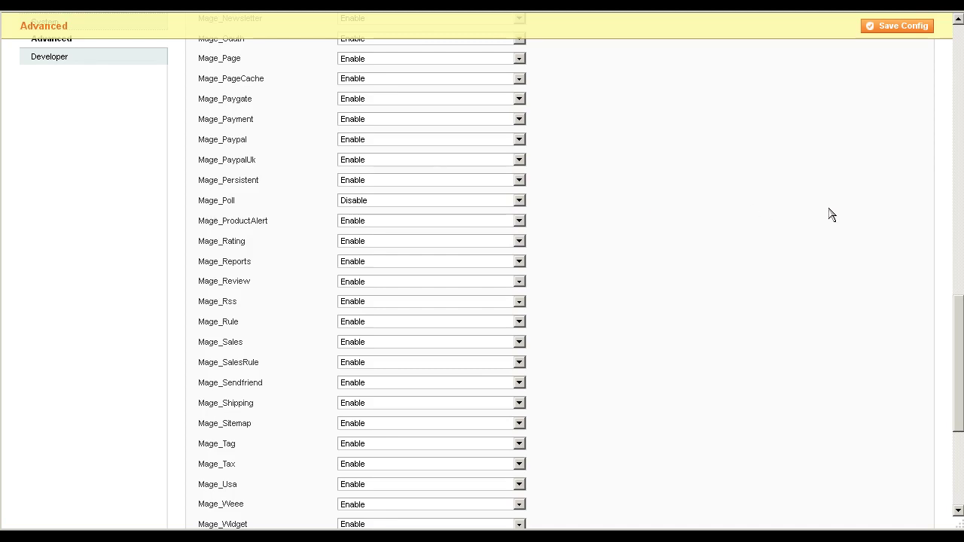
{"action": "scroll", "coordinate": [831, 215], "scroll_direction": "up", "scroll_amount": 1}
{"action": "scroll", "coordinate": [832, 214], "scroll_direction": "up", "scroll_amount": 10}
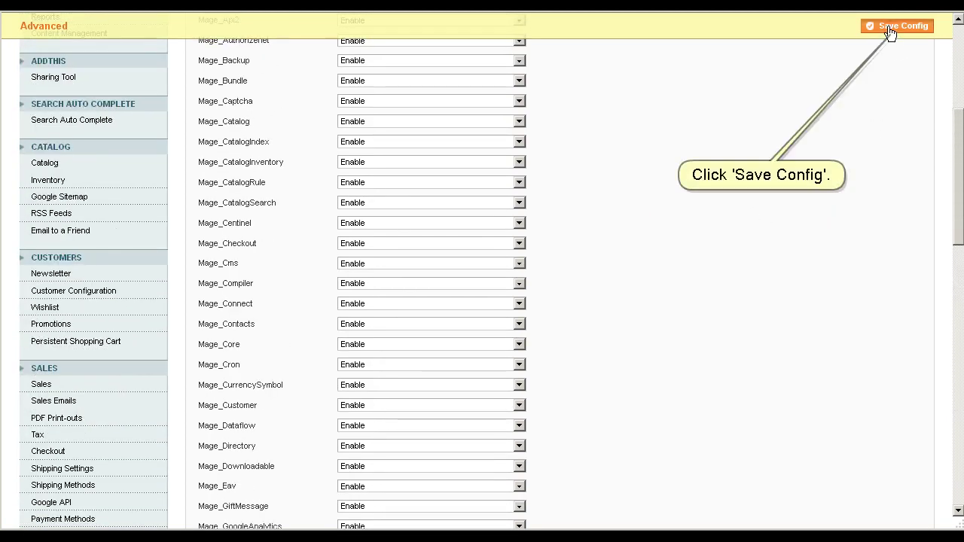
{"action": "left_click", "coordinate": [890, 31]}
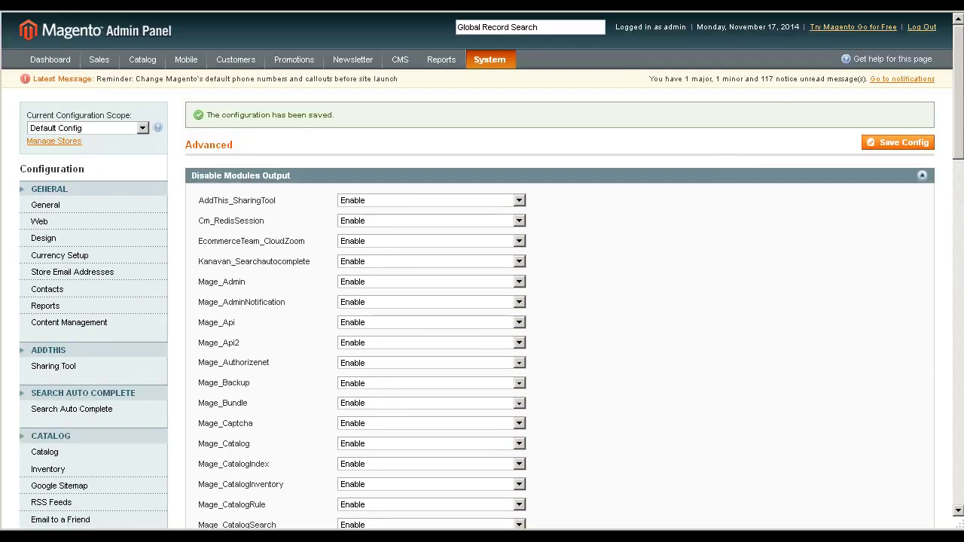